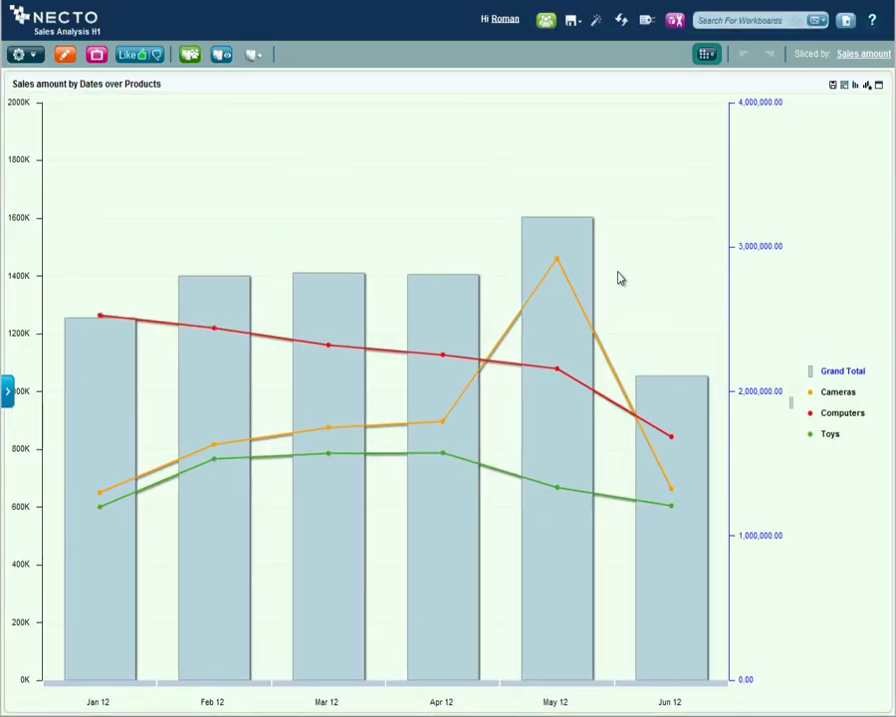
# Show the data table below the sales chart, and review the Necto 12 demo stock analysis - 2 workbook in Excel.
pyautogui.moveTo(111, 467)
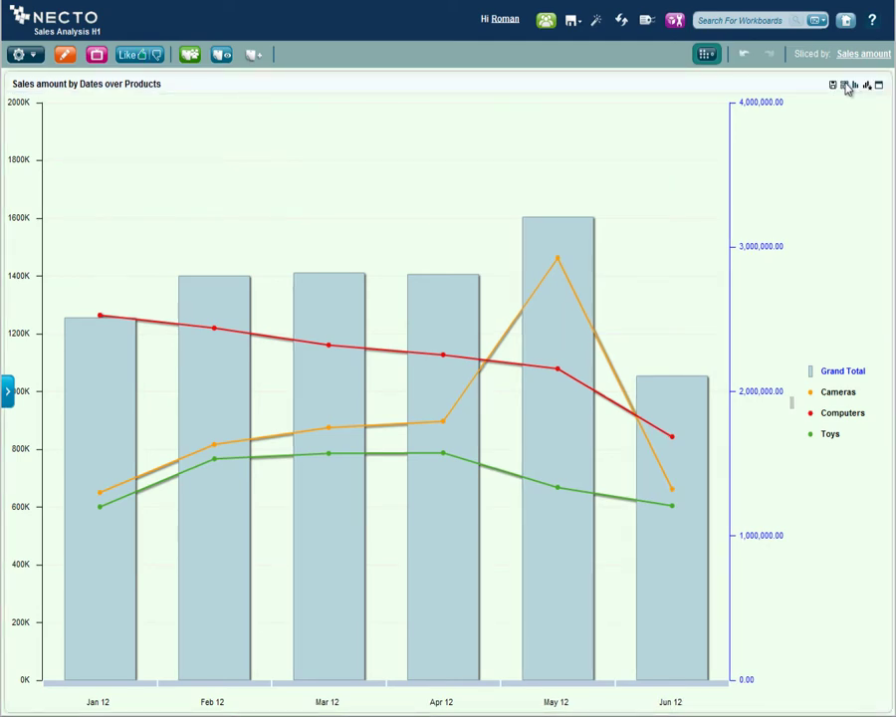
pyautogui.click(846, 85)
pyautogui.click(837, 139)
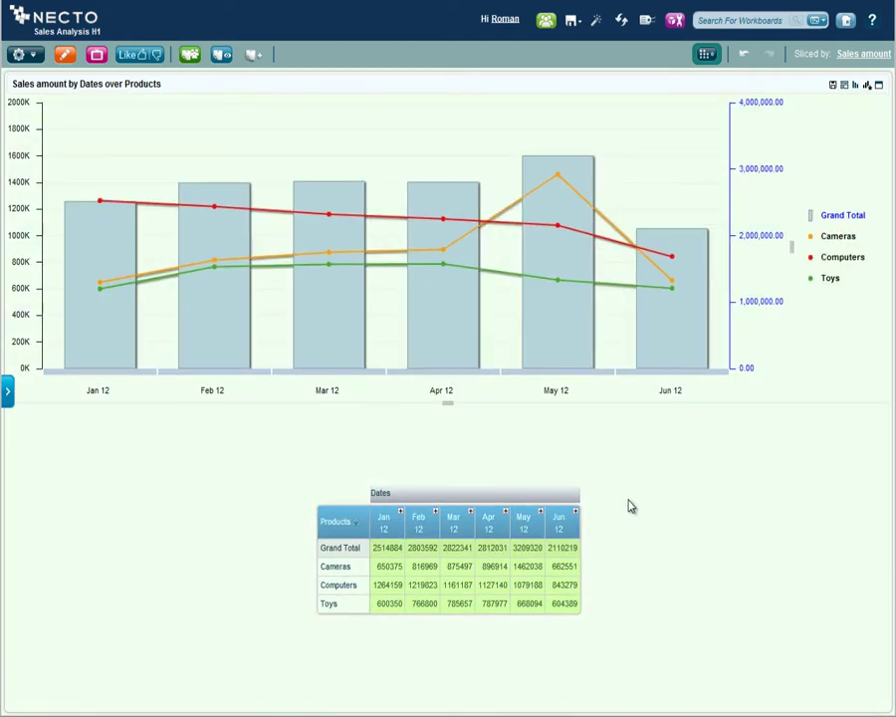
pyautogui.click(516, 707)
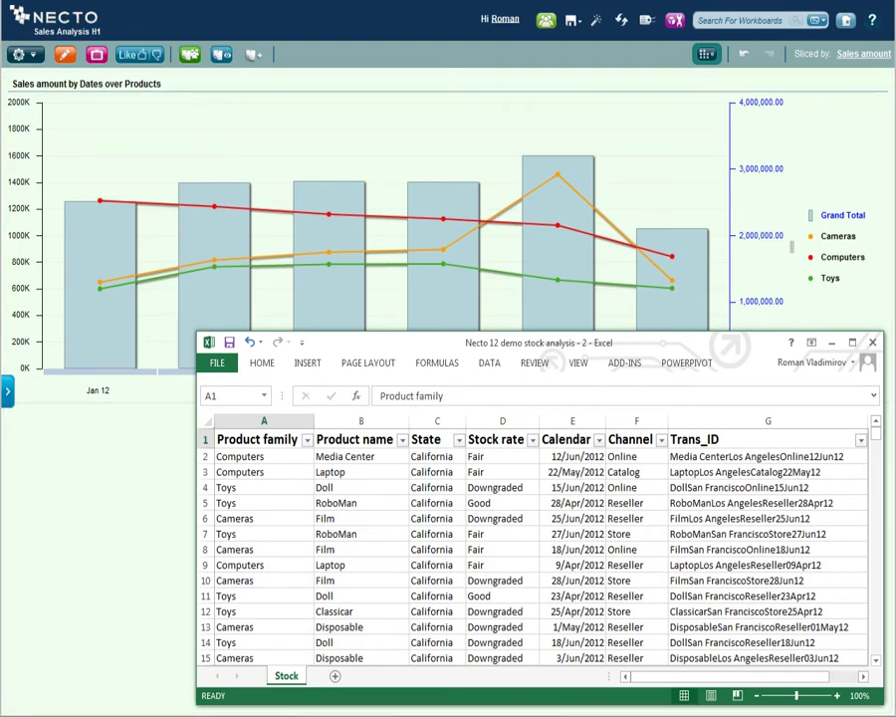
pyautogui.click(502, 706)
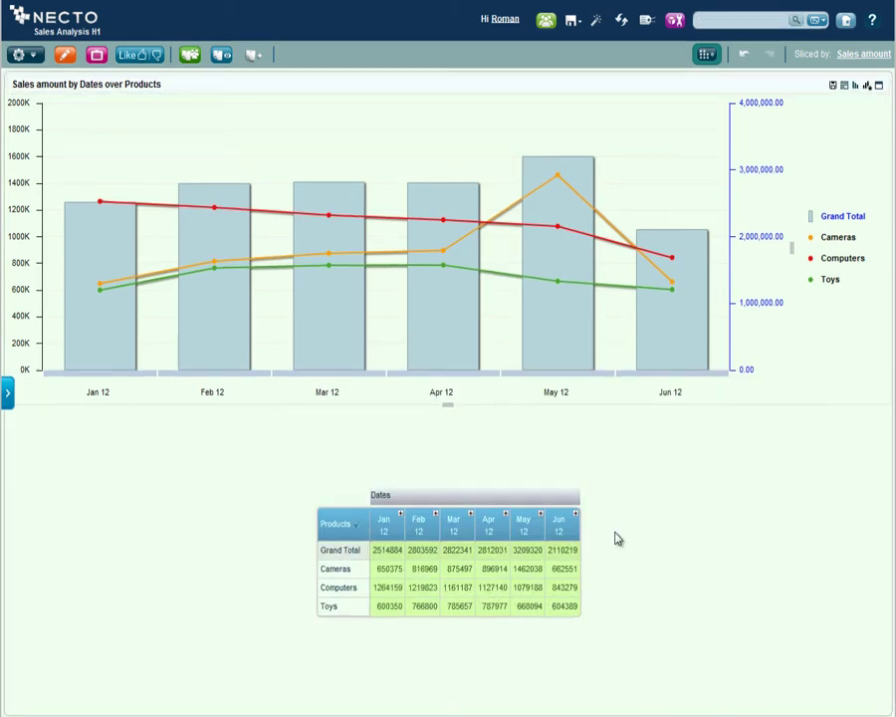
# Open the public Necto12demo model and save a copy in My Models as "Necto12demo - (H1 Sales + Stock Analysis)".
pyautogui.click(674, 21)
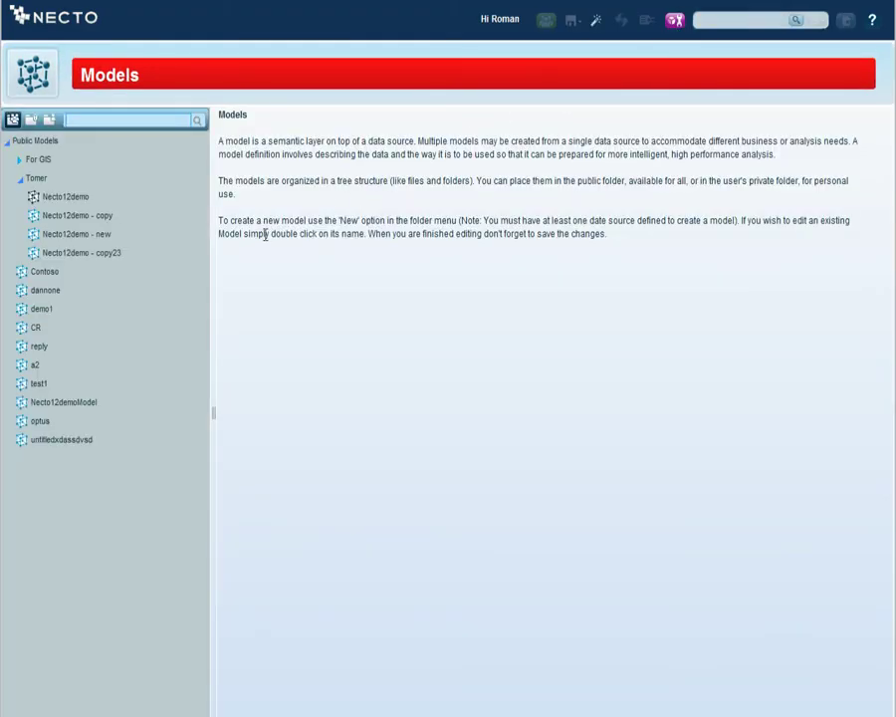
pyautogui.doubleClick(78, 198)
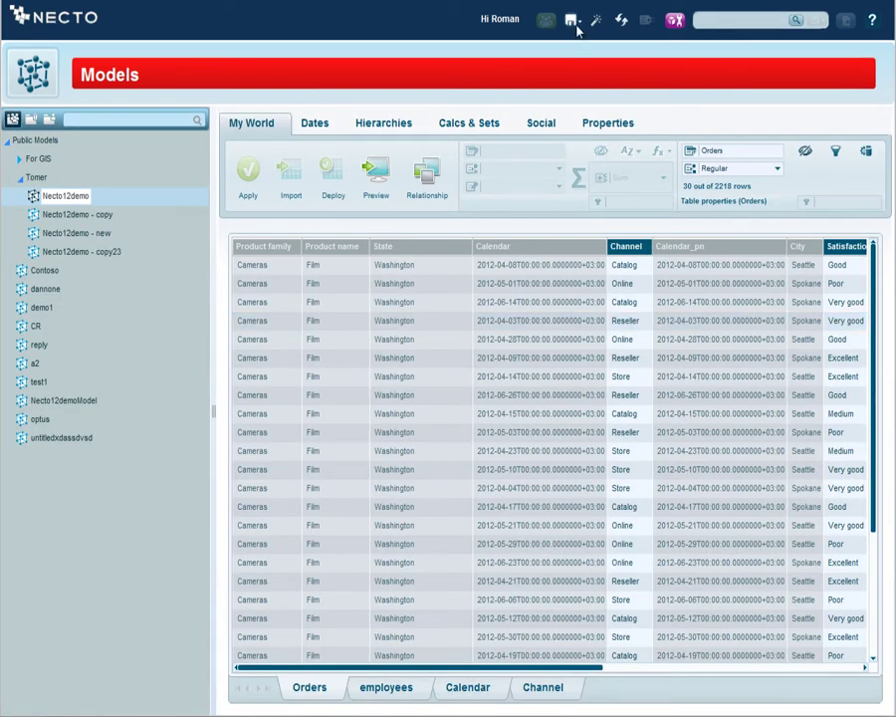
pyautogui.click(578, 26)
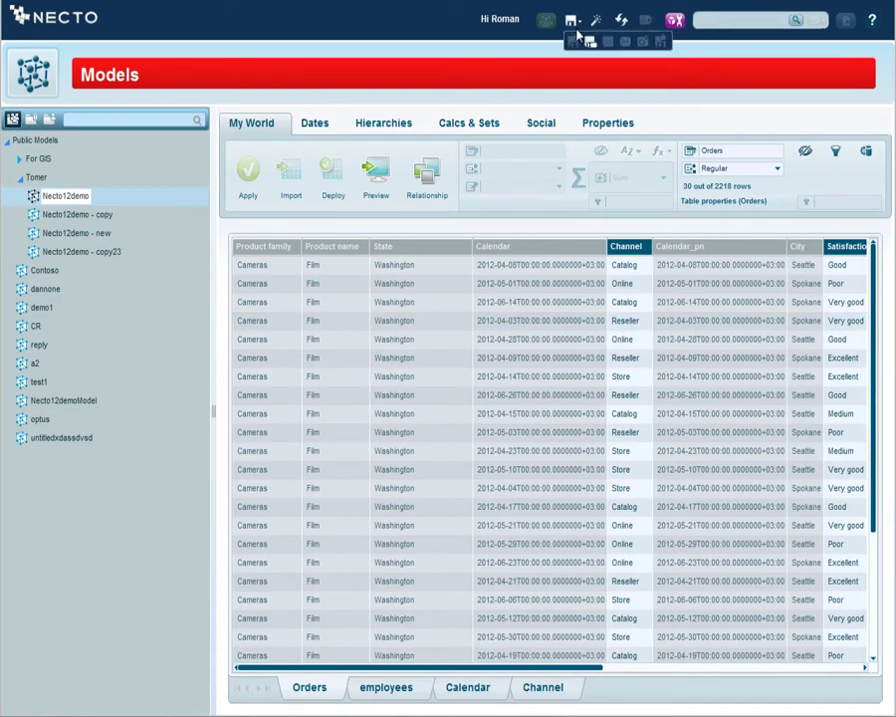
pyautogui.click(589, 43)
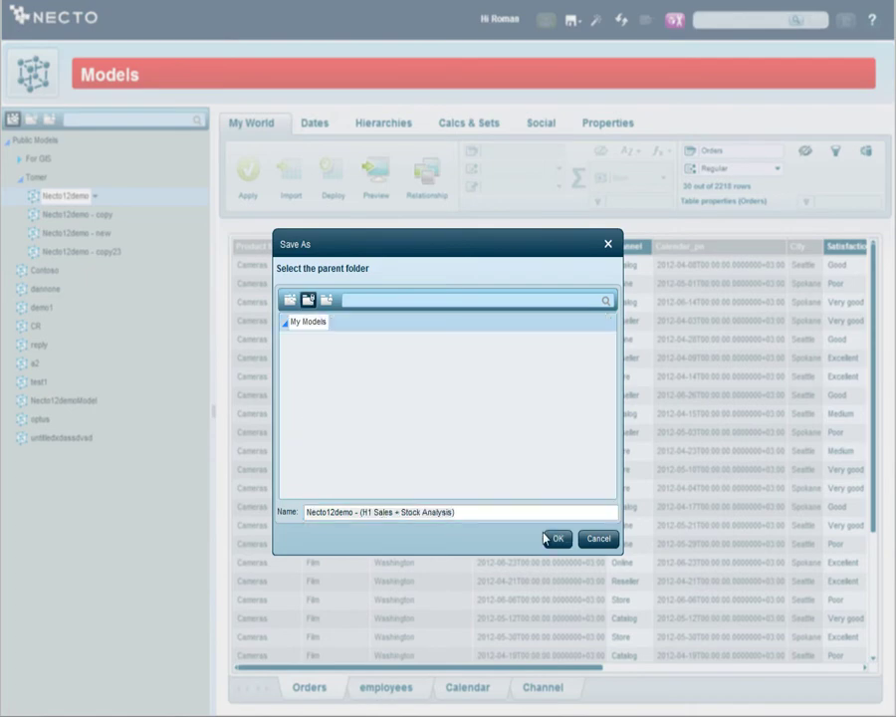
pyautogui.click(556, 537)
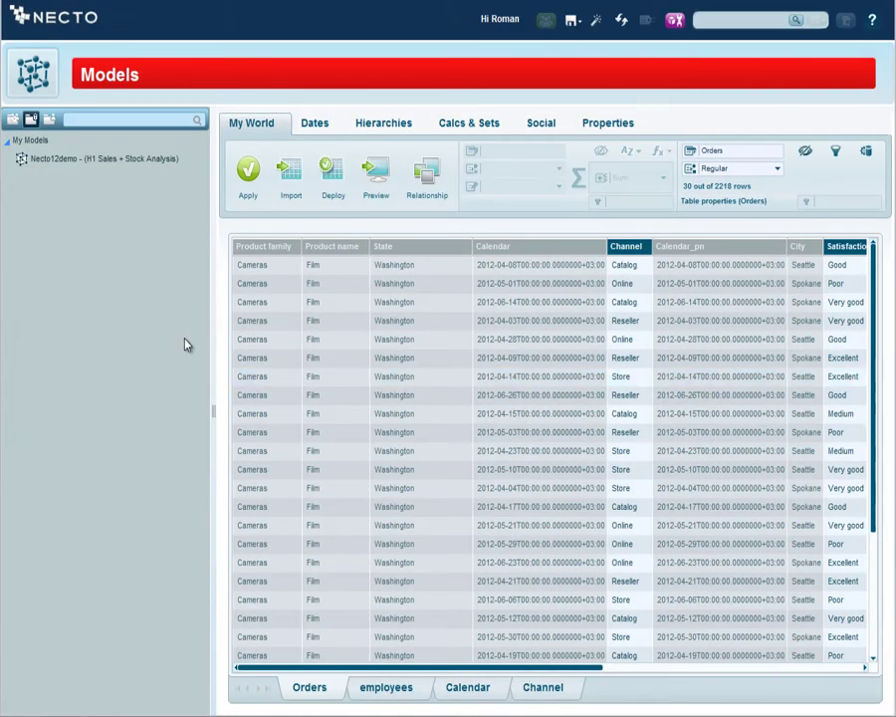
# Create an Excel data source named Stock Analysis for the import by uploading the file Necto 12 demo stock analysis - 2.
pyautogui.click(294, 180)
pyautogui.click(358, 189)
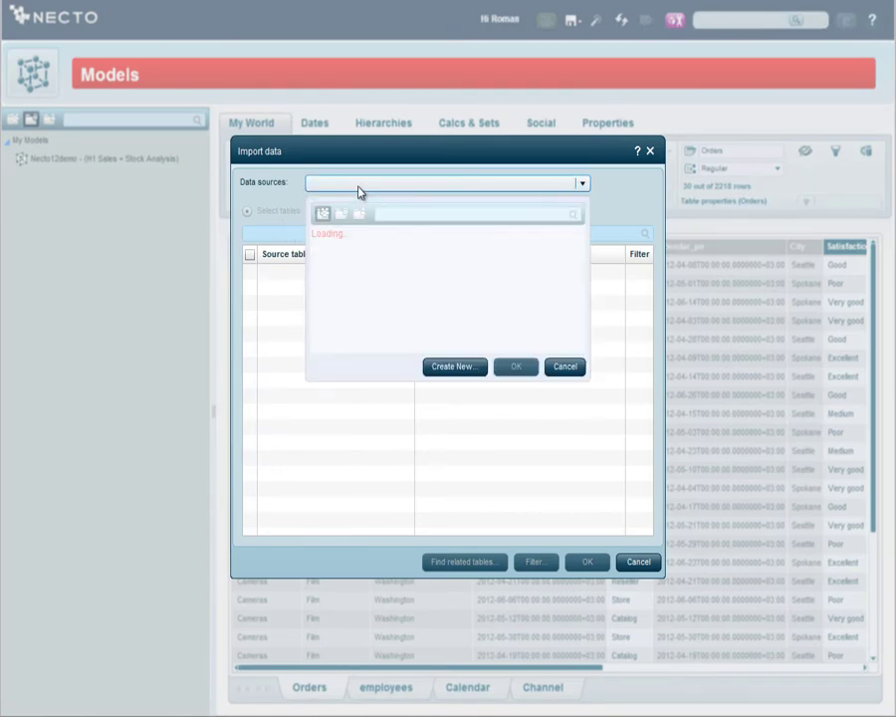
pyautogui.click(456, 366)
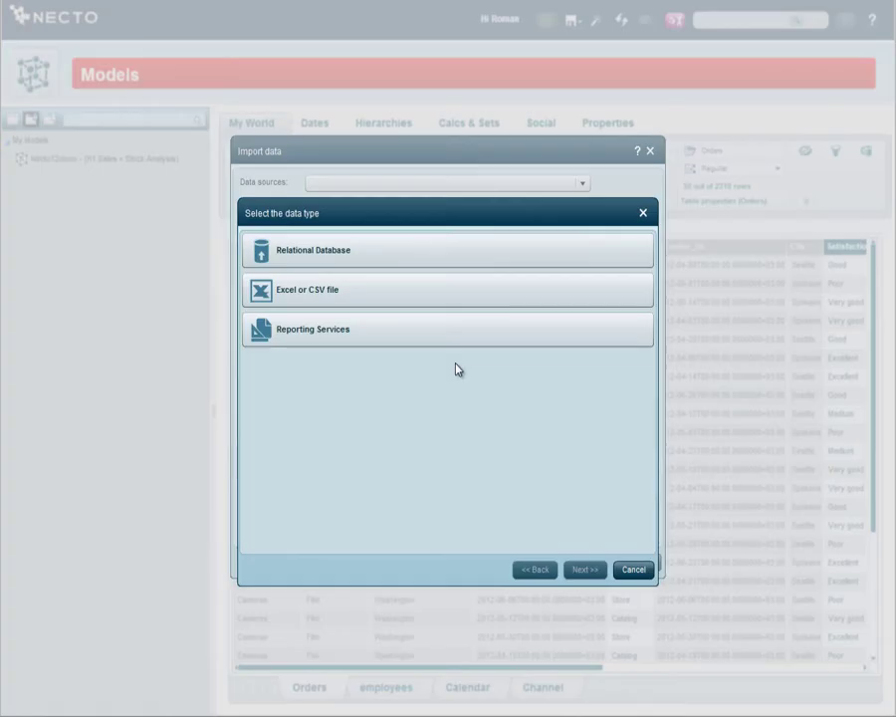
pyautogui.click(380, 294)
pyautogui.click(401, 288)
pyautogui.click(150, 31)
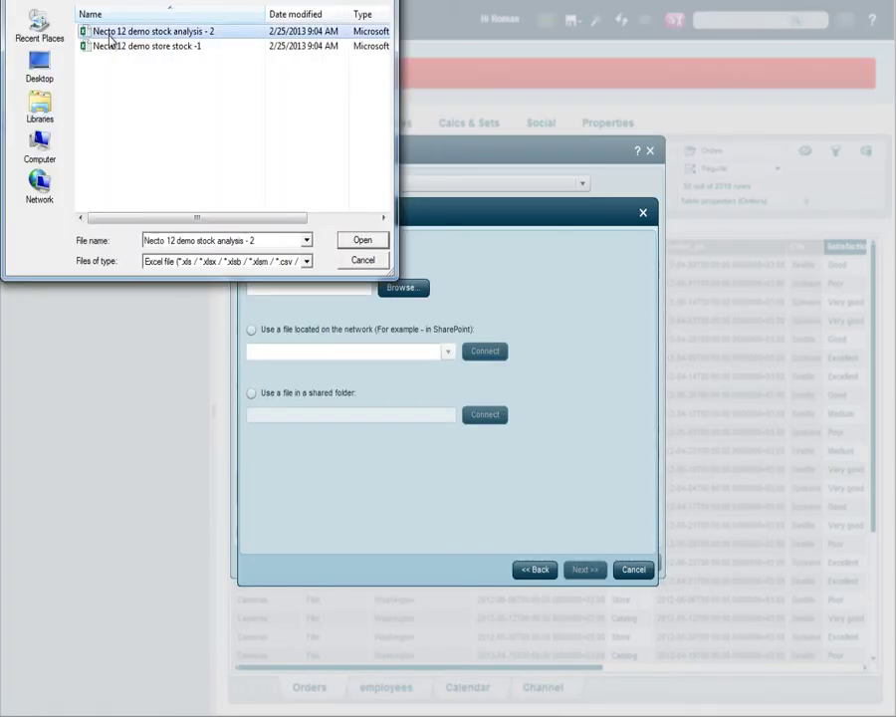
pyautogui.click(354, 243)
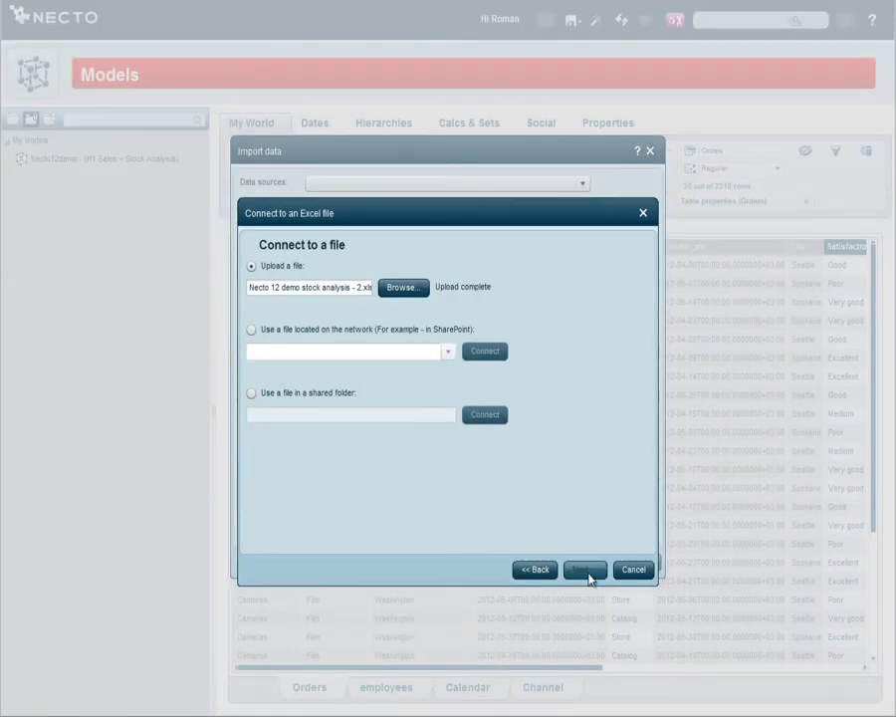
pyautogui.click(587, 572)
pyautogui.click(580, 570)
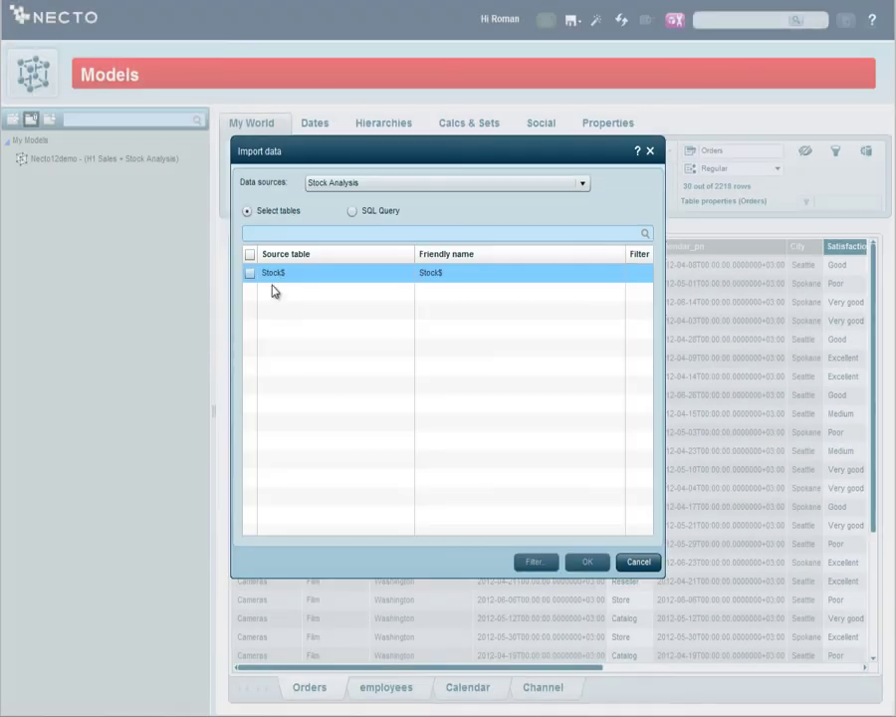
# Import the Stock$ source table into the model.
pyautogui.click(250, 273)
pyautogui.click(587, 561)
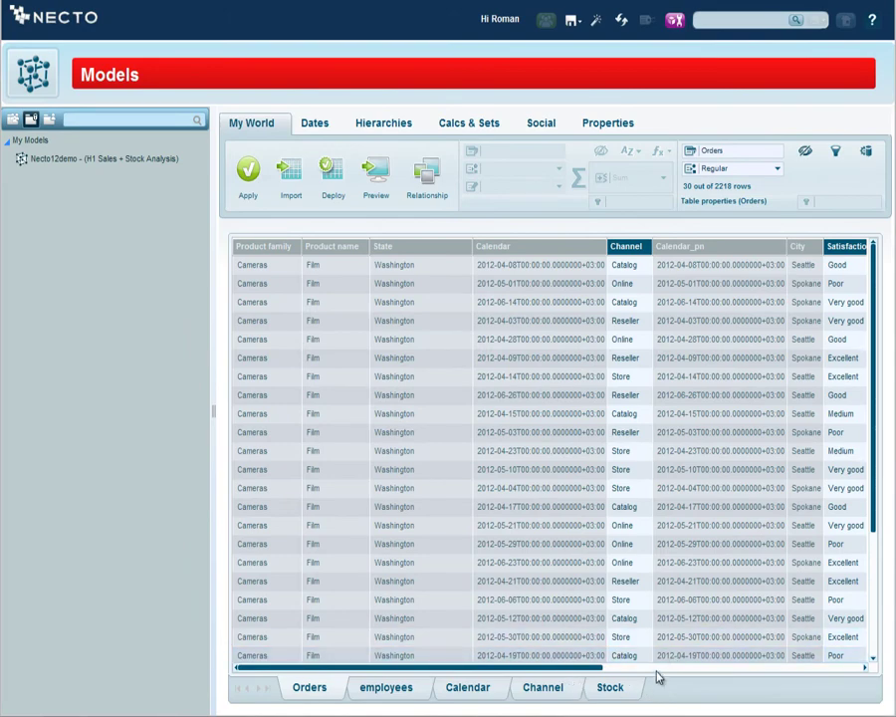
pyautogui.click(553, 396)
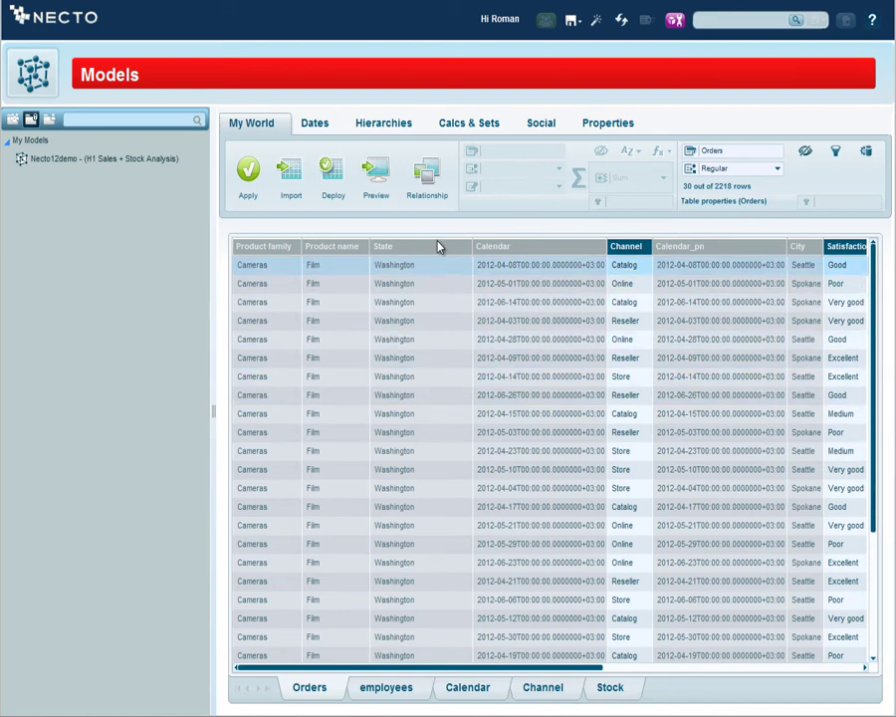
# Add a model relationship from the Stock table's Trans_ID field to the Orders table's Trans_ID lookup field.
pyautogui.click(427, 174)
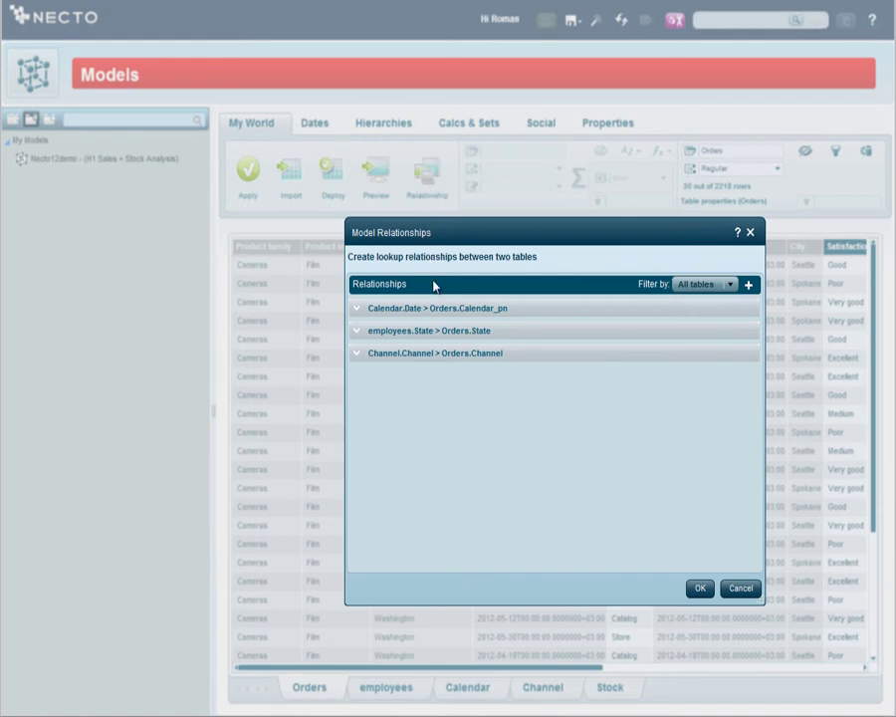
pyautogui.click(747, 284)
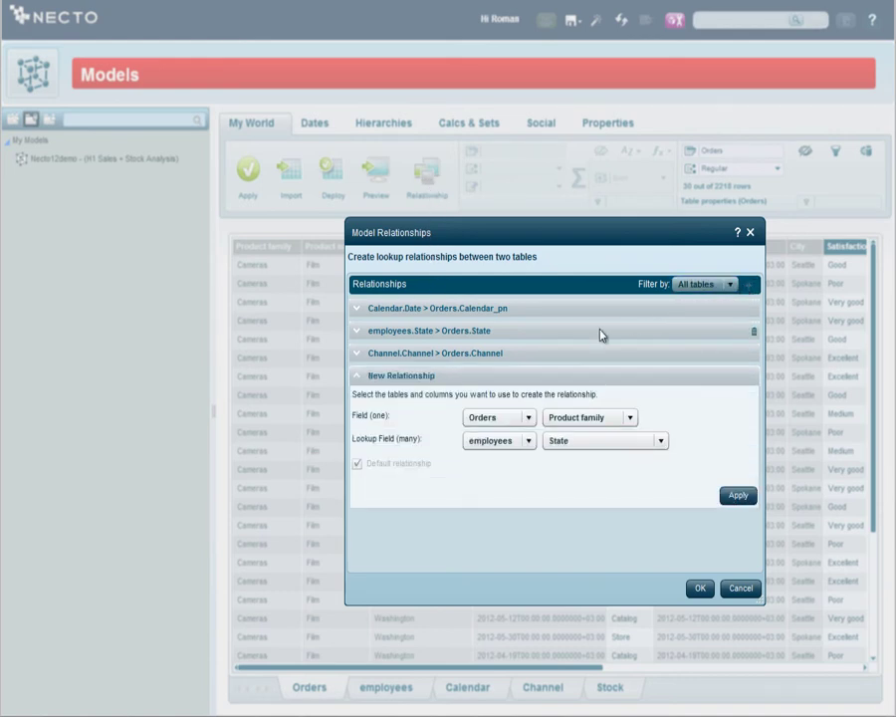
pyautogui.click(529, 419)
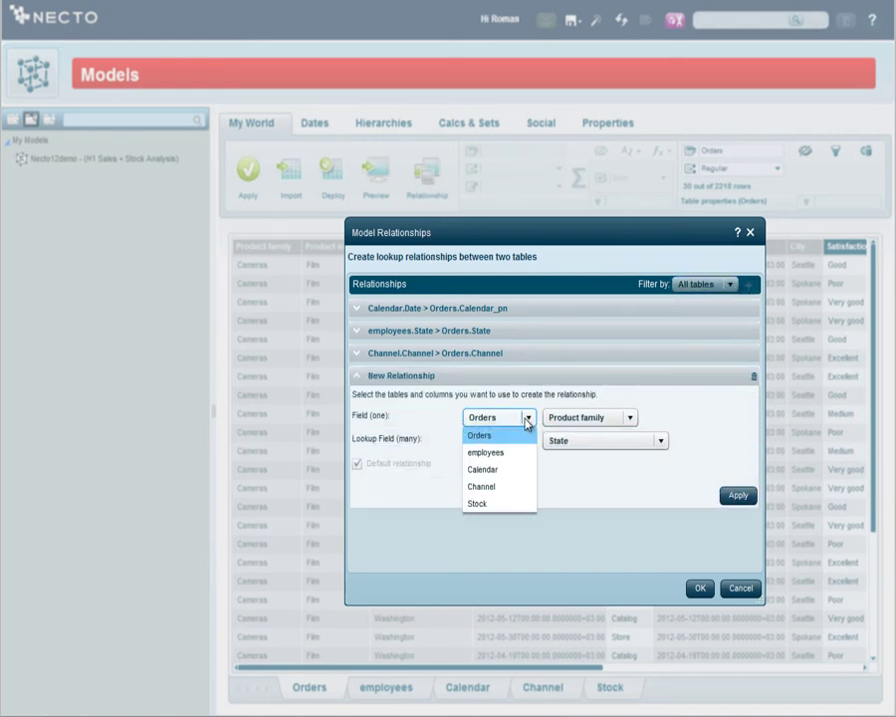
pyautogui.click(506, 503)
pyautogui.click(604, 420)
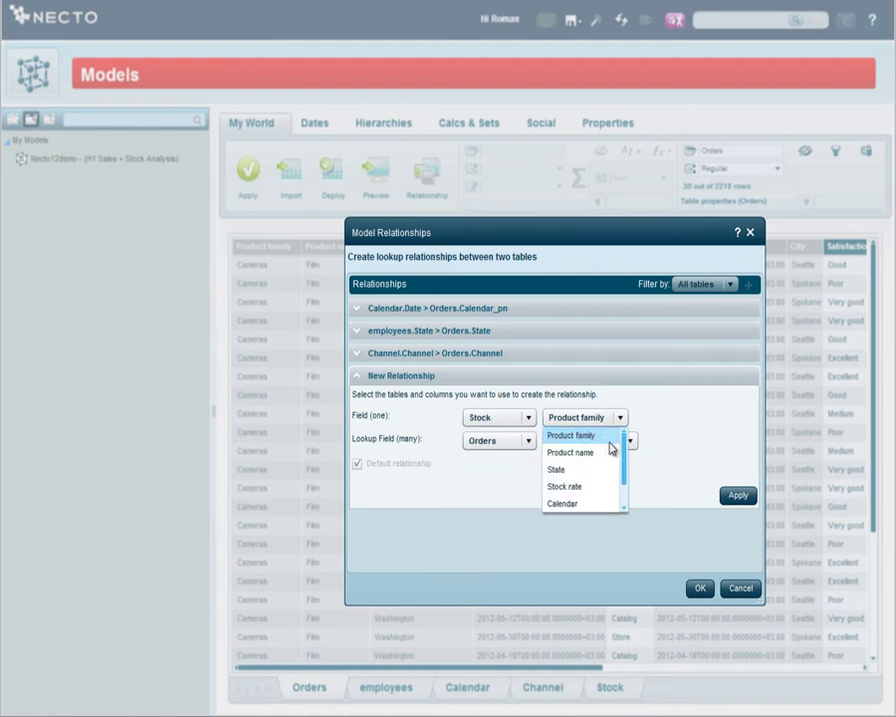
pyautogui.moveTo(627, 458); pyautogui.dragTo(632, 524)
pyautogui.click(608, 504)
pyautogui.click(595, 441)
pyautogui.click(612, 493)
pyautogui.click(734, 495)
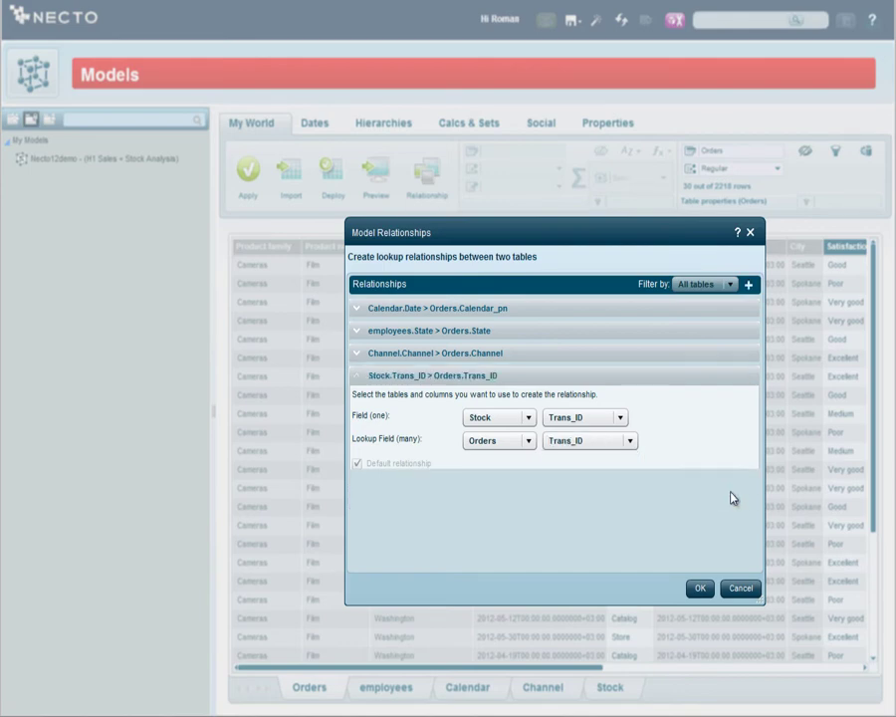
pyautogui.click(698, 587)
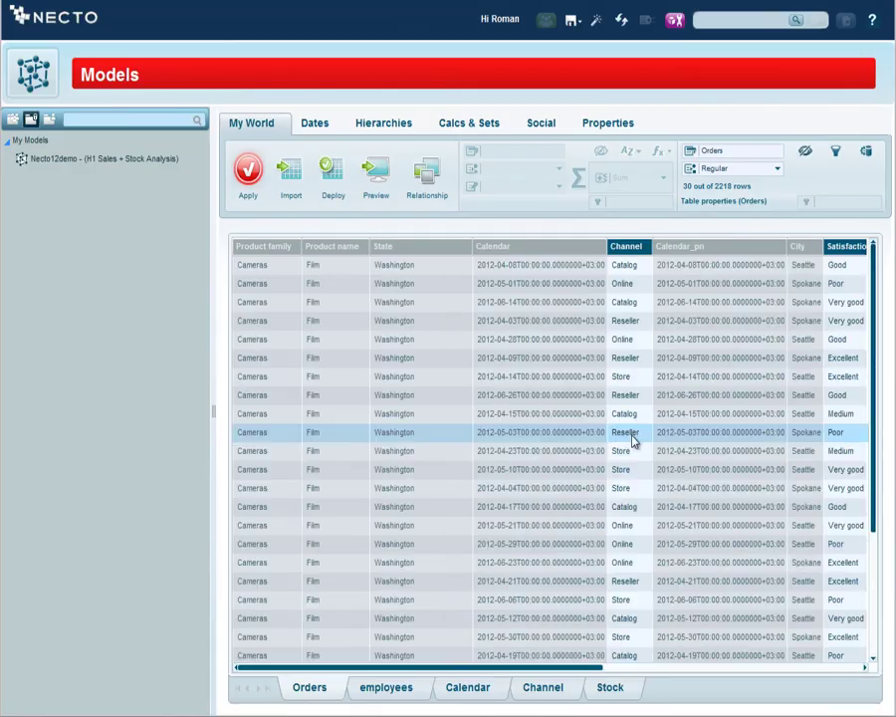
# Apply the model changes, deploy the model, and return to the Sales Analysis H1 workboard.
pyautogui.click(246, 177)
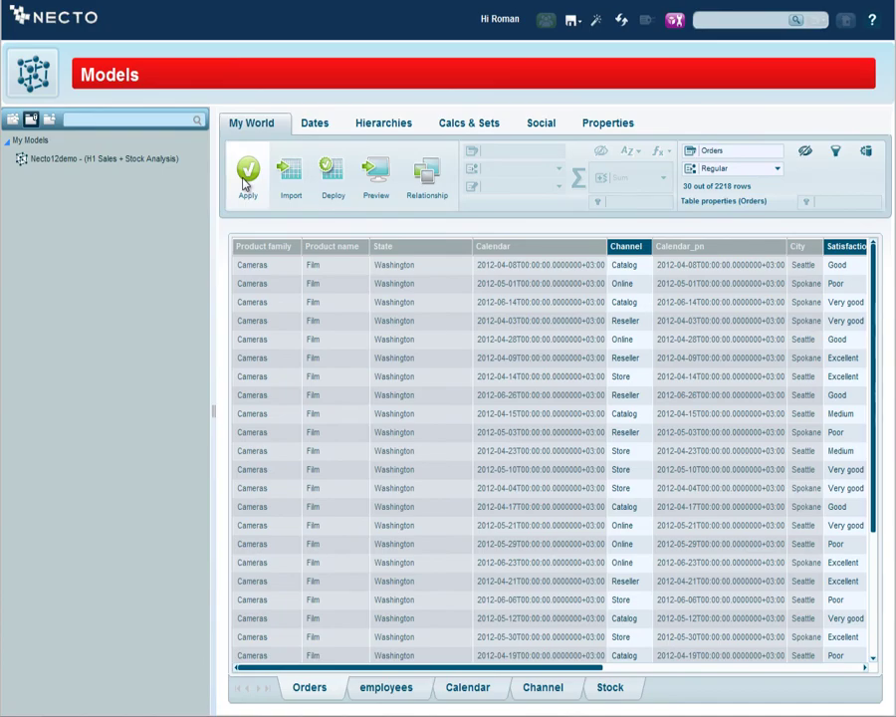
pyautogui.click(336, 171)
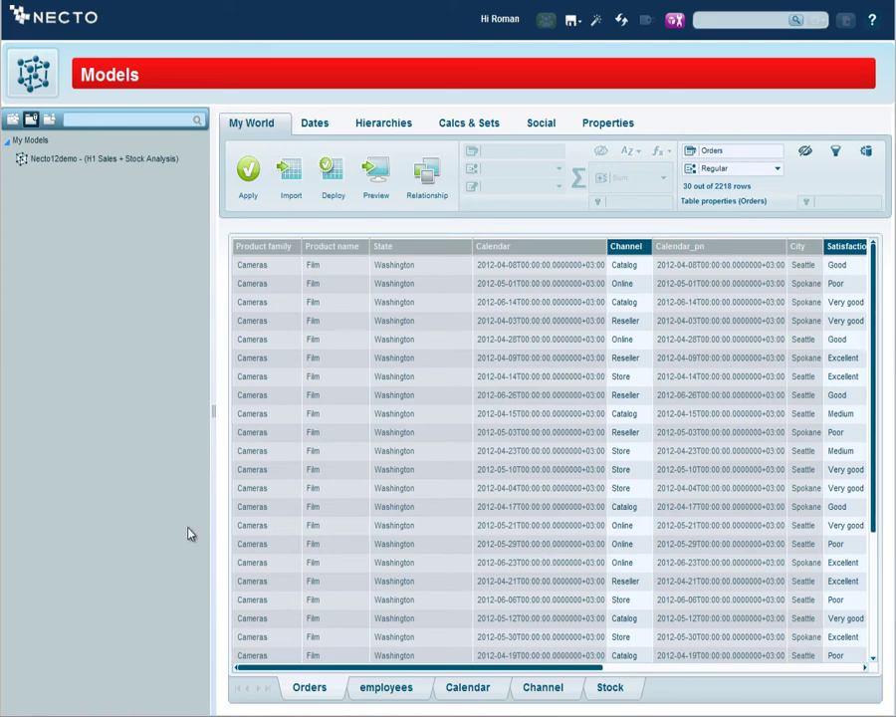
pyautogui.click(675, 19)
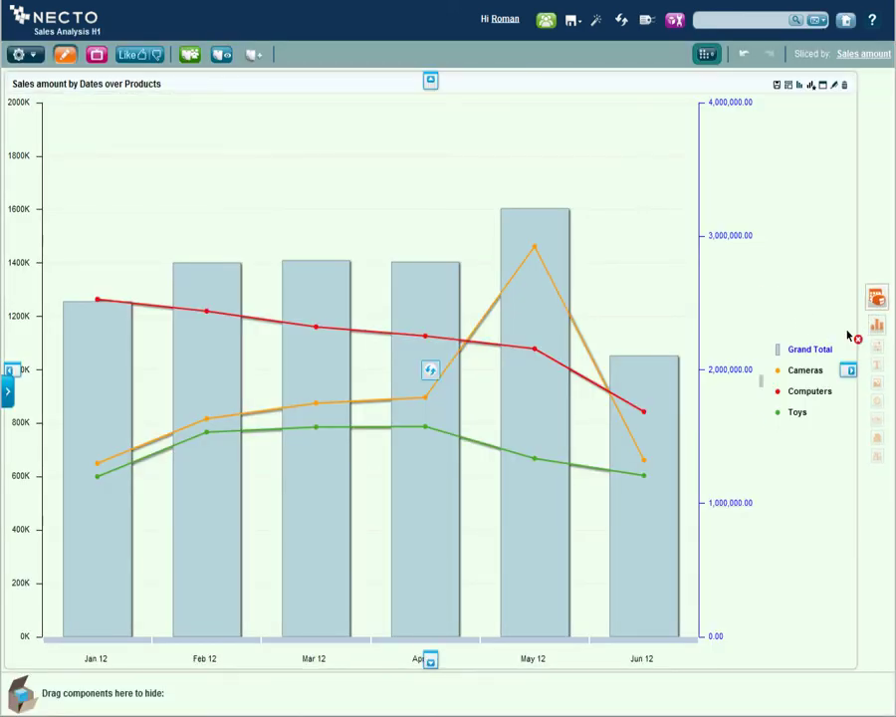
# Add a new view below the sales chart, based on the Necto model "Necto12demo - (H1 Sales + Stock Analysis)".
pyautogui.click(430, 660)
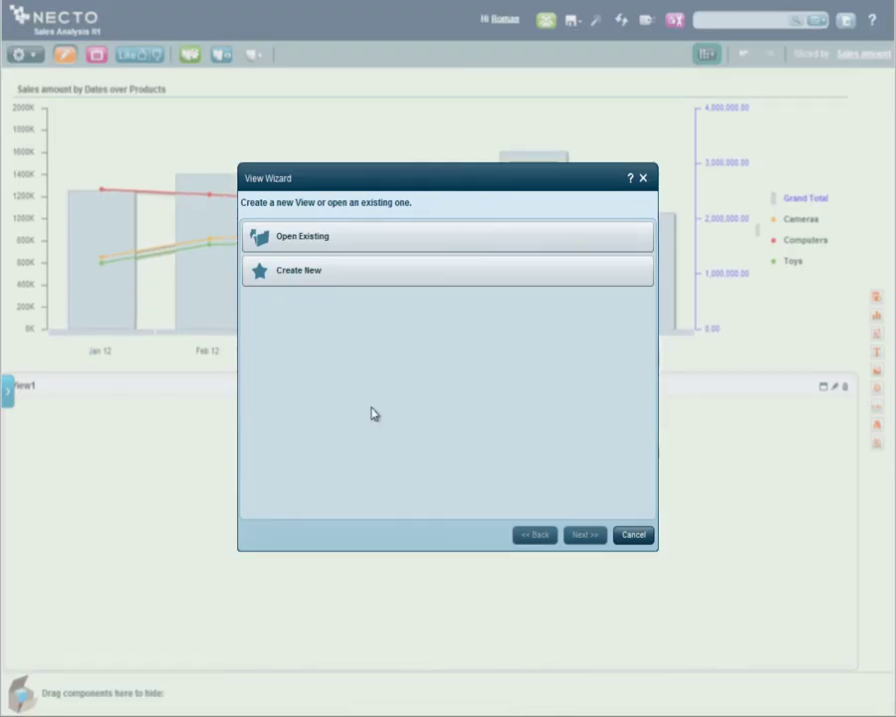
pyautogui.click(339, 277)
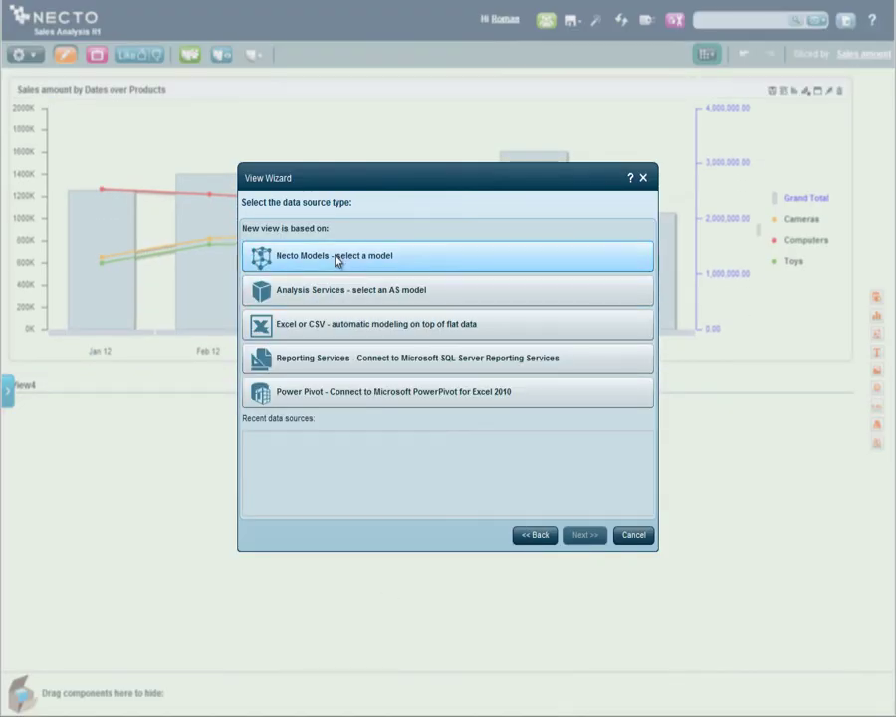
pyautogui.click(337, 261)
pyautogui.click(273, 234)
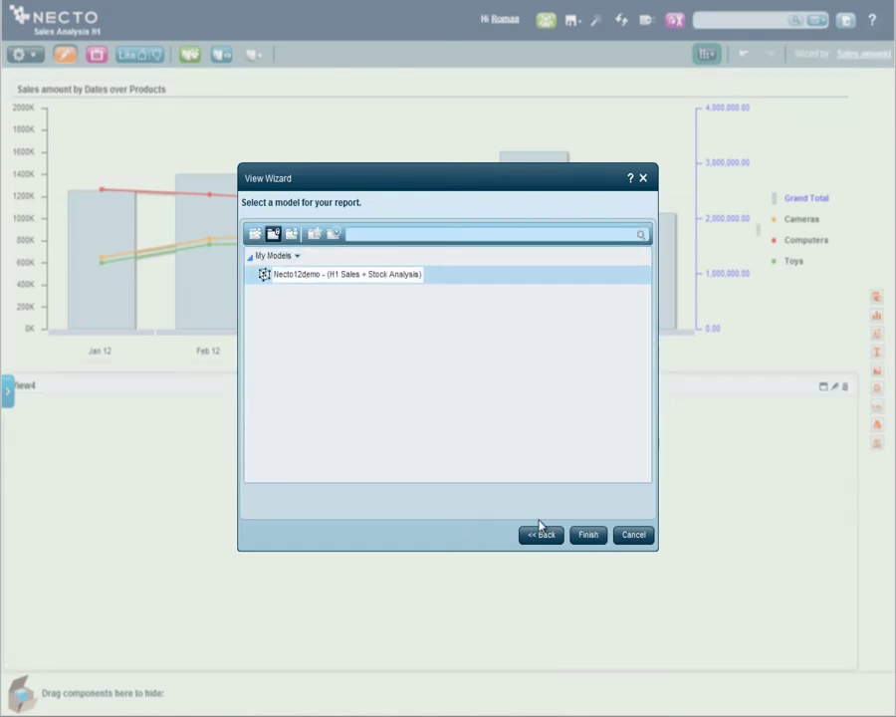
pyautogui.click(588, 534)
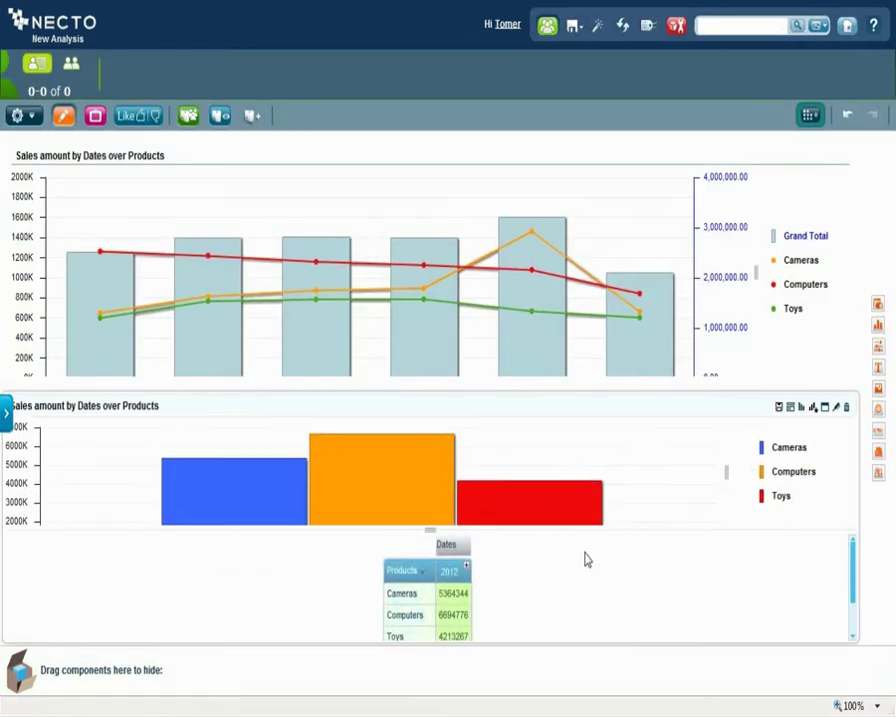
# Maximize the new view and expand 2012 in its table through quarters to months.
pyautogui.click(826, 408)
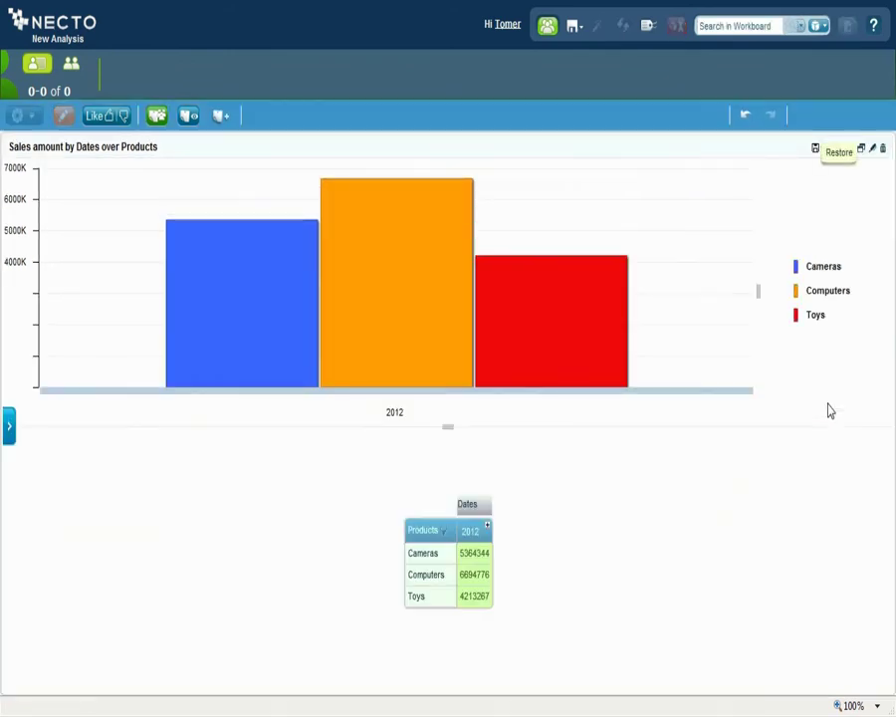
pyautogui.click(487, 525)
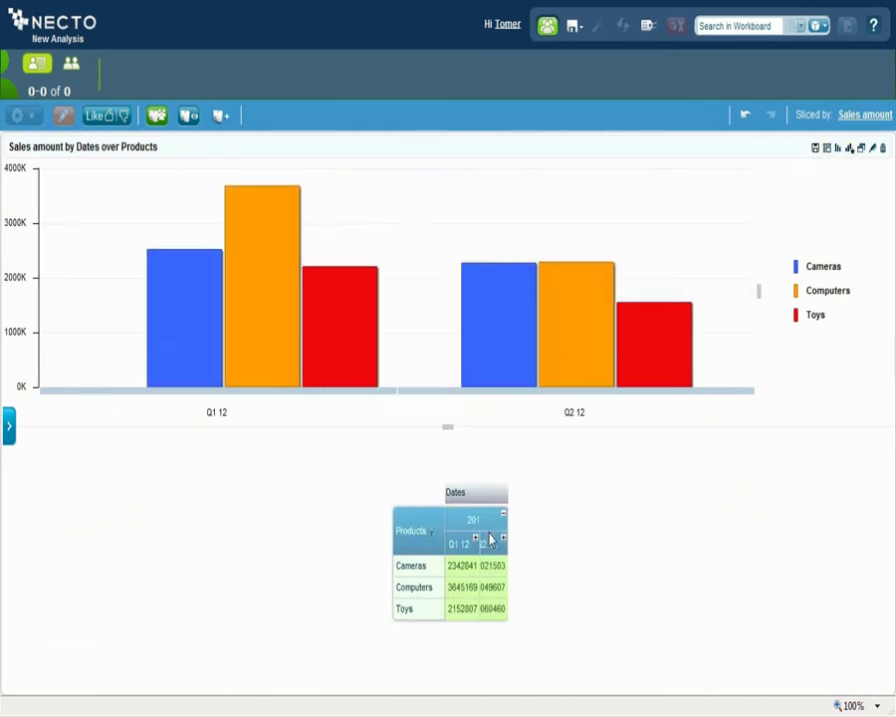
pyautogui.click(506, 539)
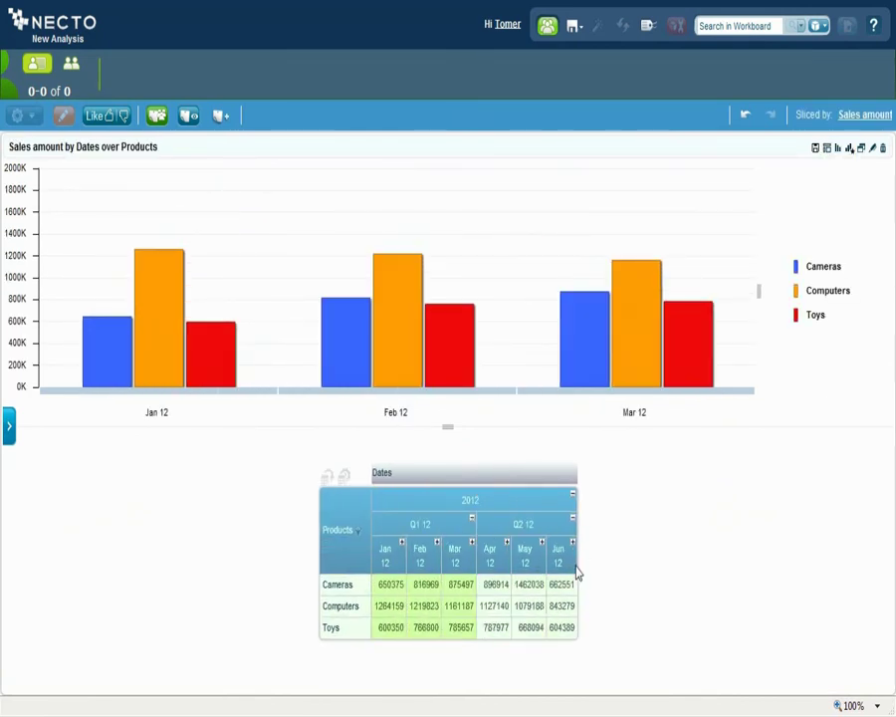
# Break down the Jun 12 sales by Stock rate, and show the view as a chart without its data table.
pyautogui.rightClick(562, 564)
pyautogui.moveTo(637, 636)
pyautogui.click(766, 677)
pyautogui.click(383, 330)
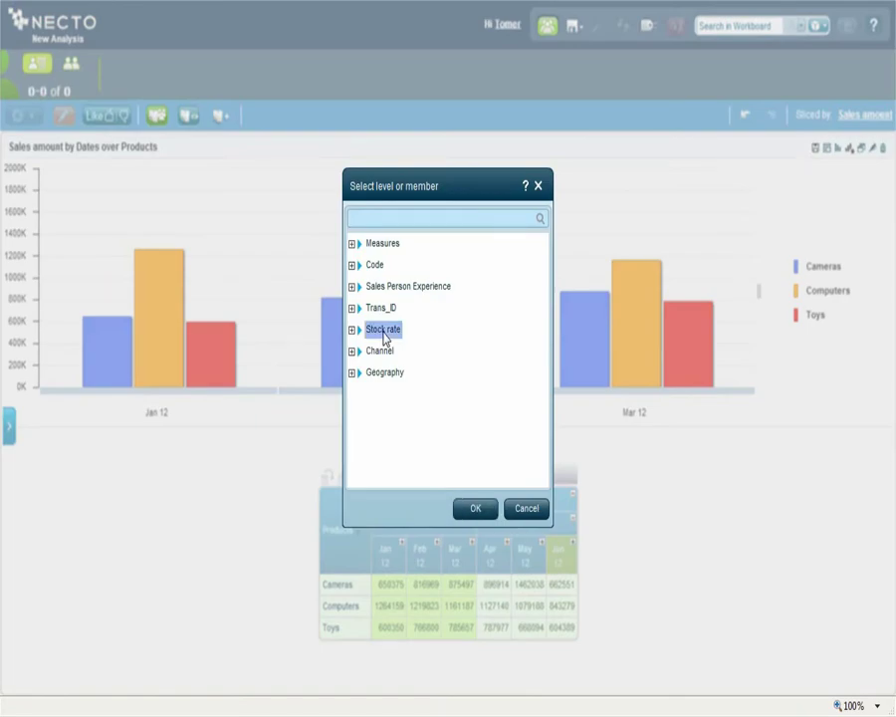
pyautogui.click(479, 508)
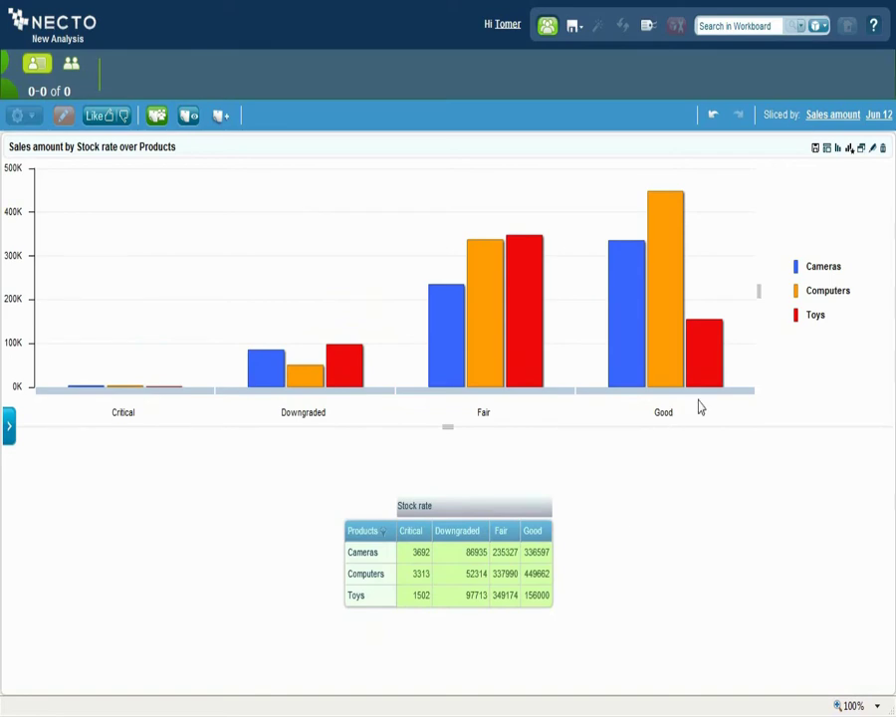
pyautogui.click(827, 152)
pyautogui.click(782, 182)
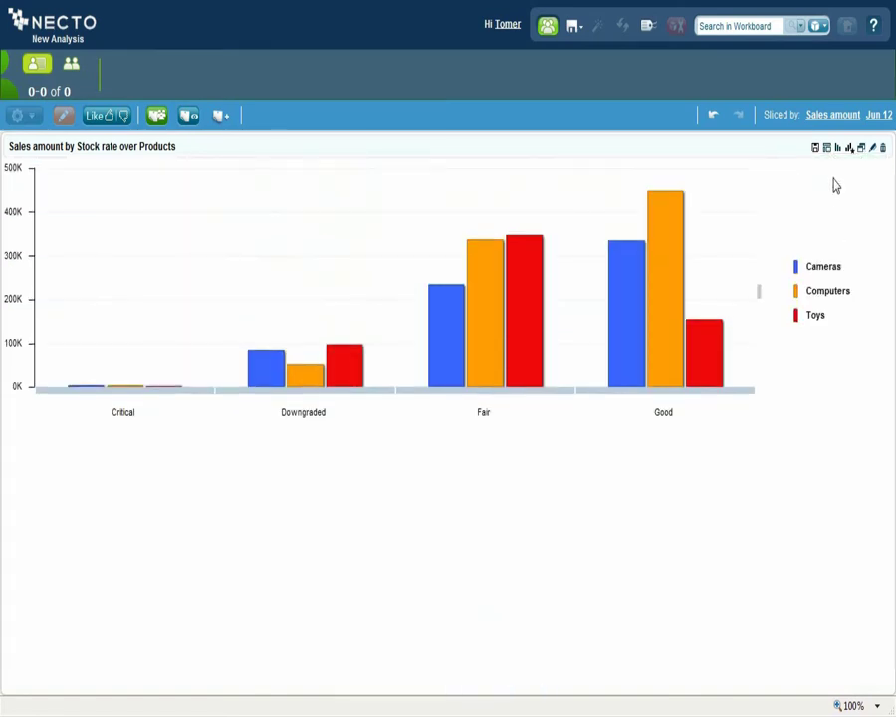
# Restore the maximized stock rate chart to the workboard layout and add a navigation component alongside both charts.
pyautogui.click(861, 150)
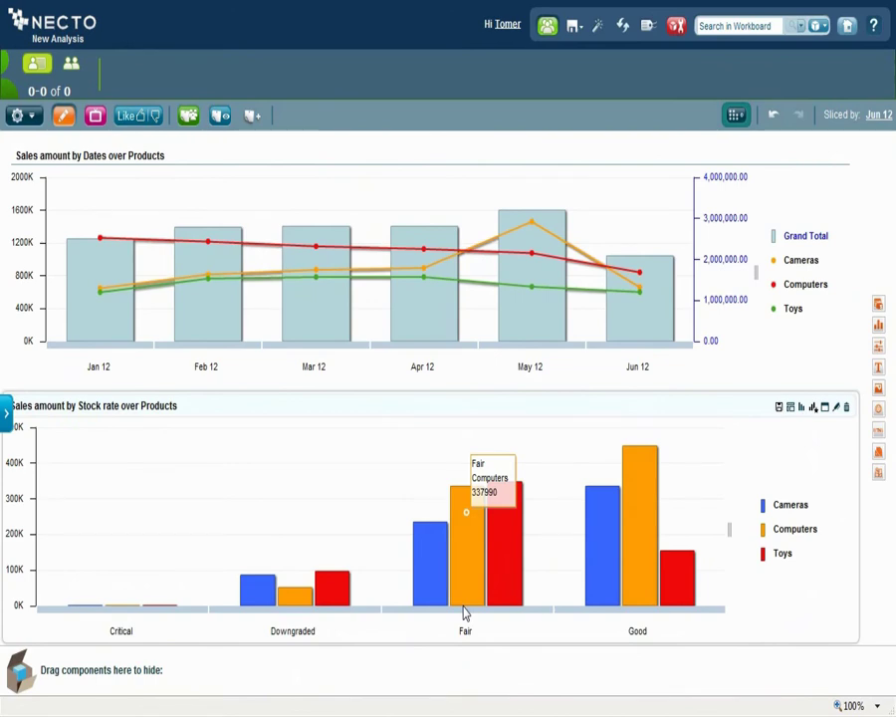
pyautogui.moveTo(803, 398); pyautogui.dragTo(846, 391)
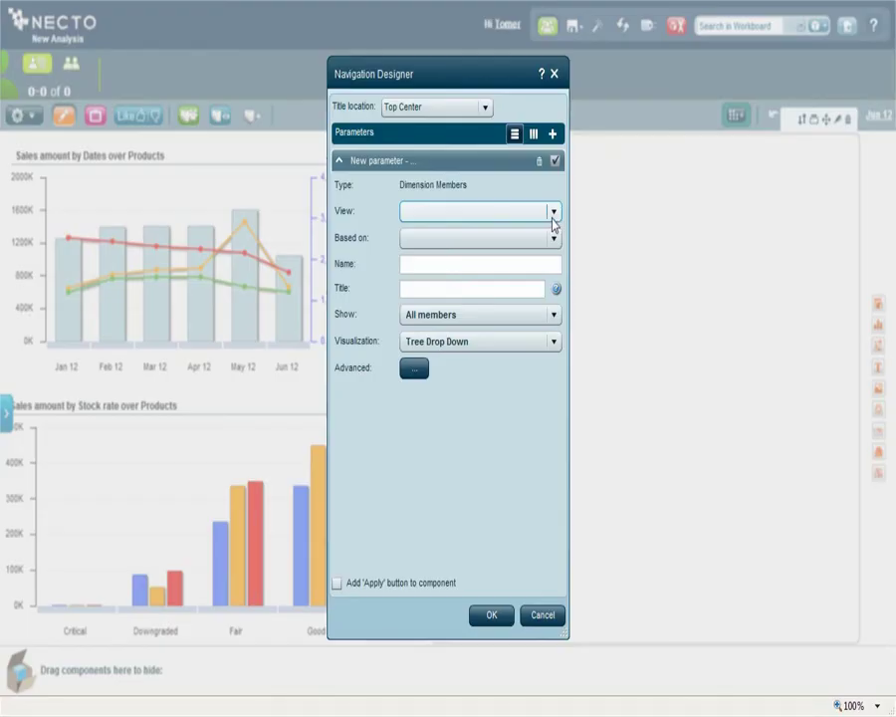
# Base the navigation parameter on Channel from the "Sales amount by Dates over Products" view and title it "Channels".
pyautogui.click(552, 212)
pyautogui.click(516, 232)
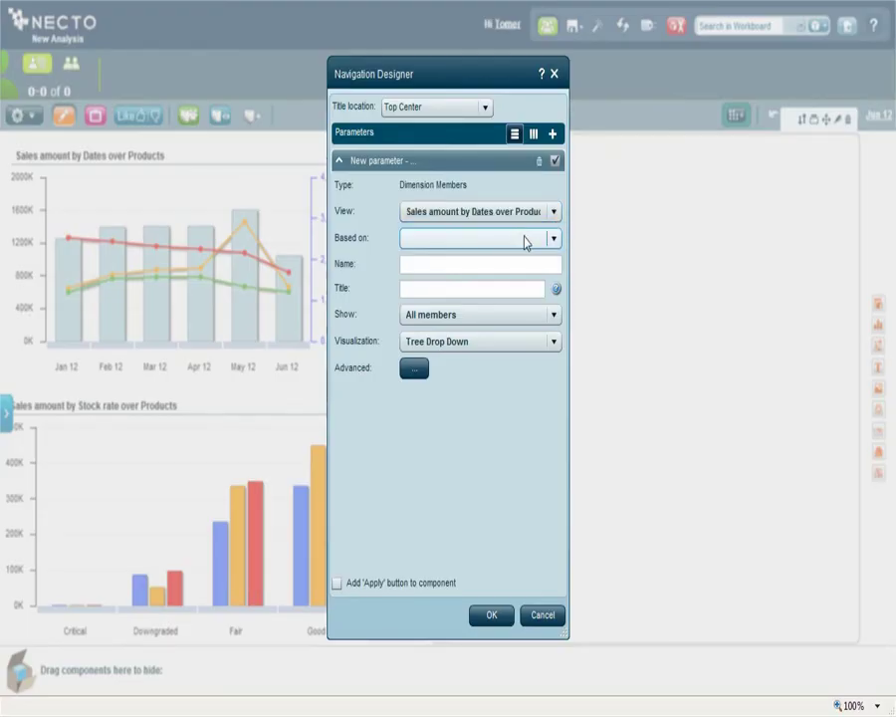
pyautogui.click(554, 239)
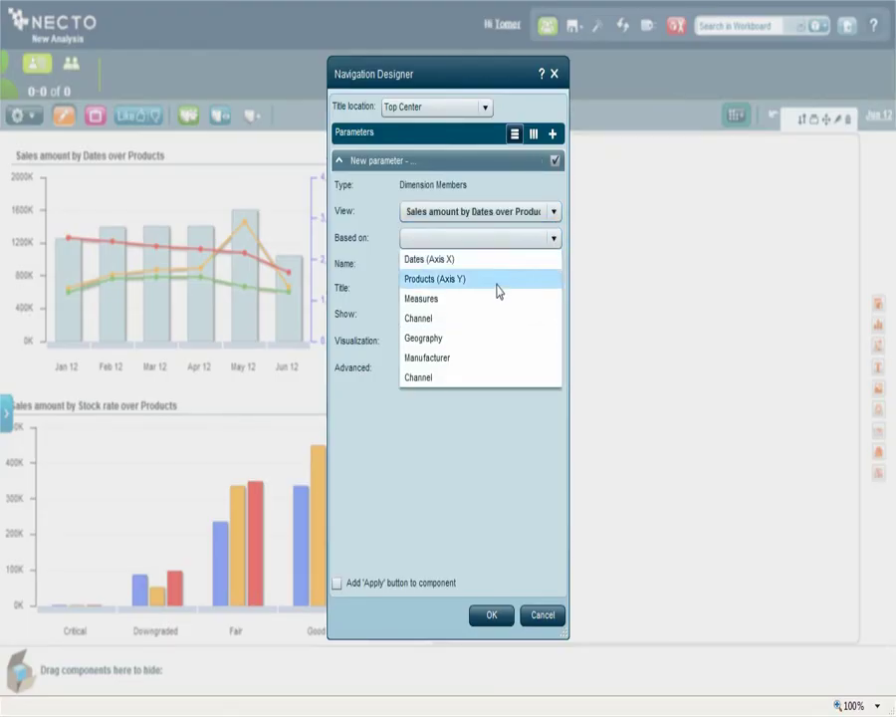
pyautogui.click(435, 325)
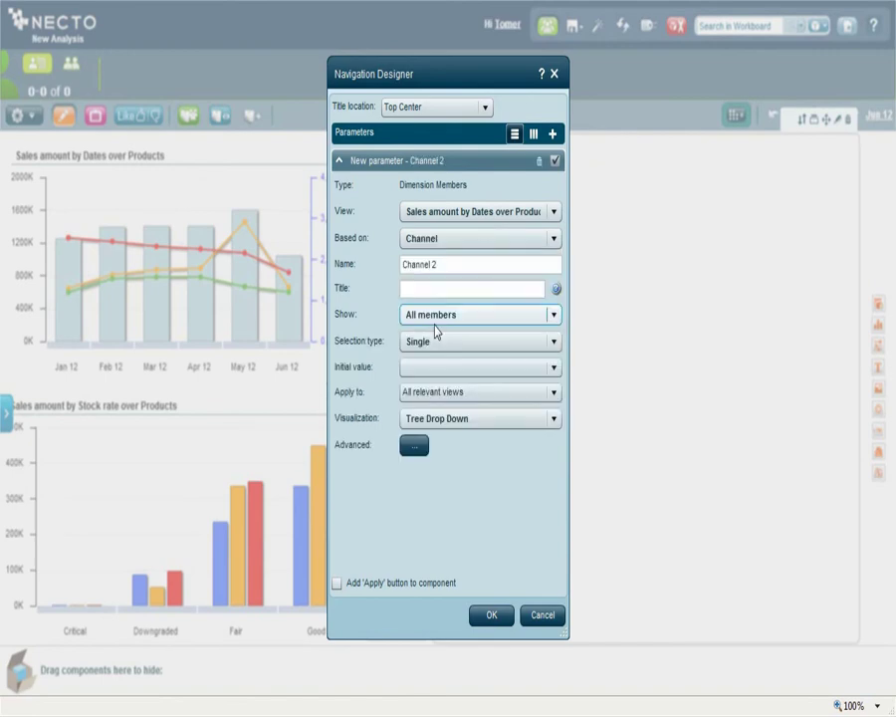
pyautogui.click(430, 288)
pyautogui.write('Channels')
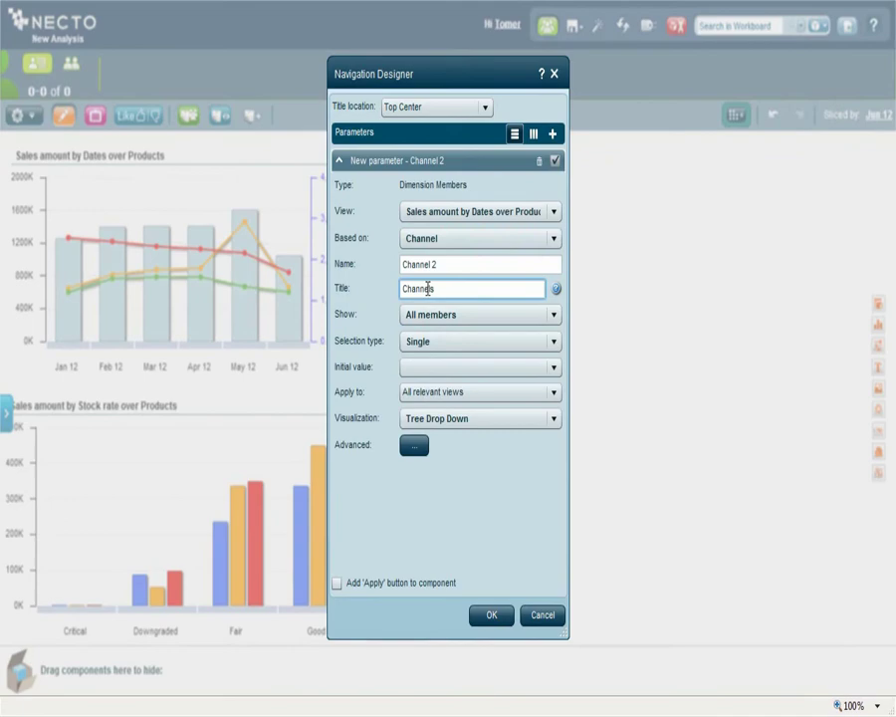
# Limit the Channels parameter to the selected members Catalog, Online, Reseller and Store, and create it with List visualization.
pyautogui.click(552, 314)
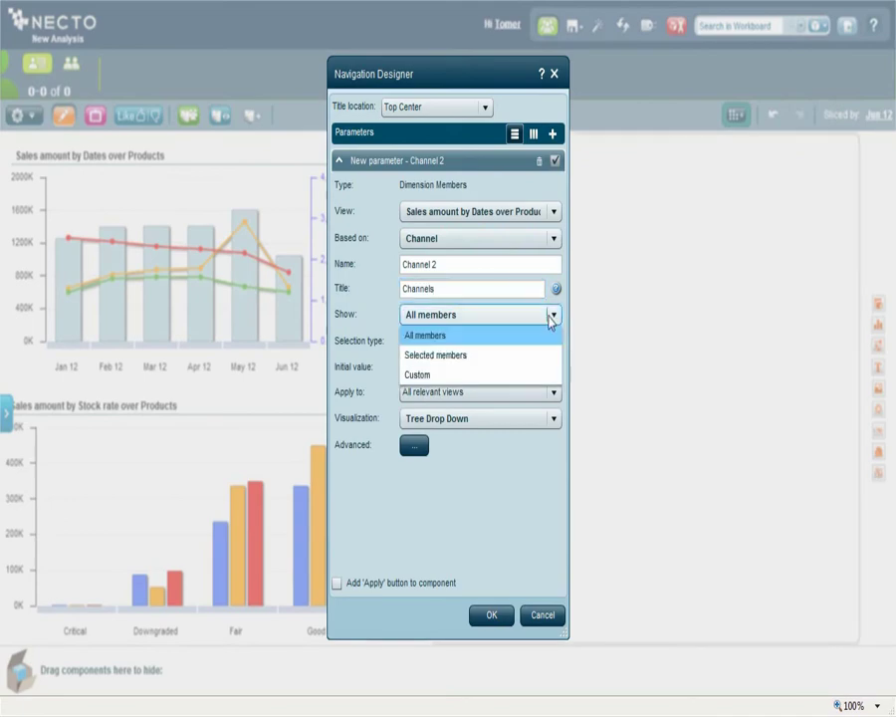
pyautogui.click(461, 356)
pyautogui.click(629, 510)
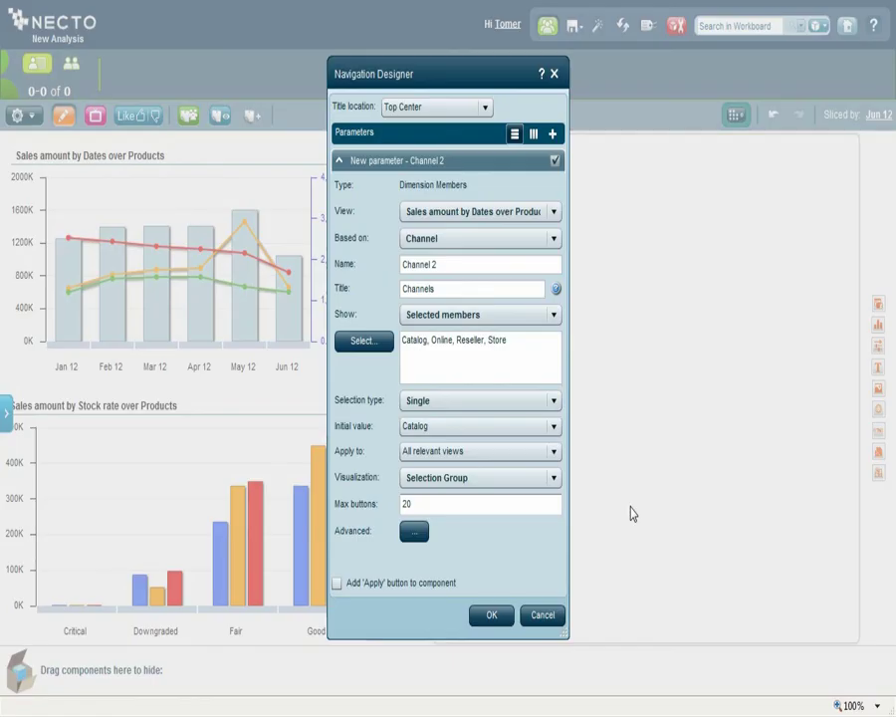
pyautogui.click(553, 477)
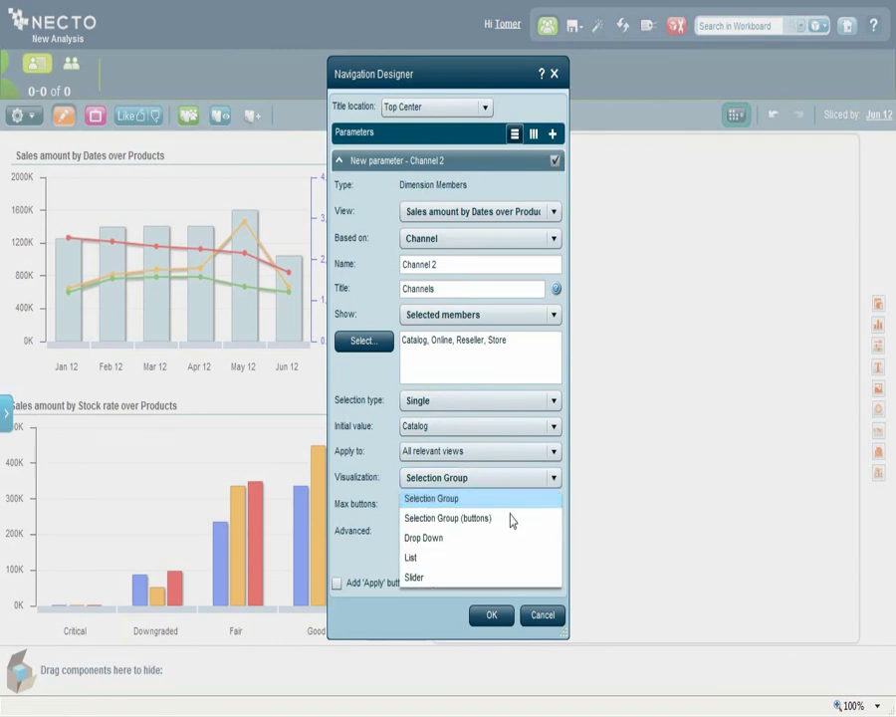
pyautogui.click(420, 563)
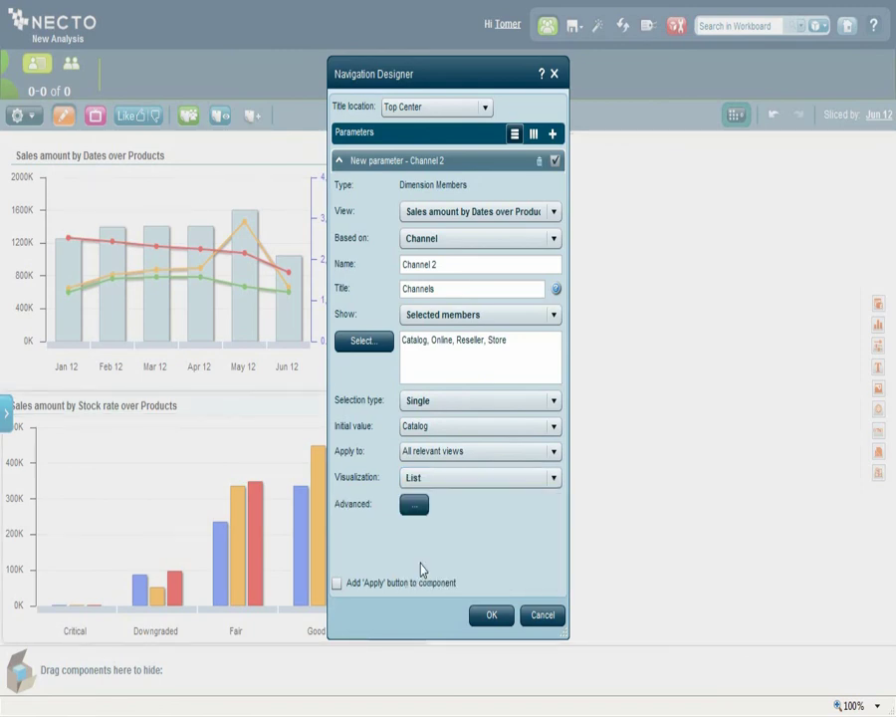
pyautogui.click(497, 617)
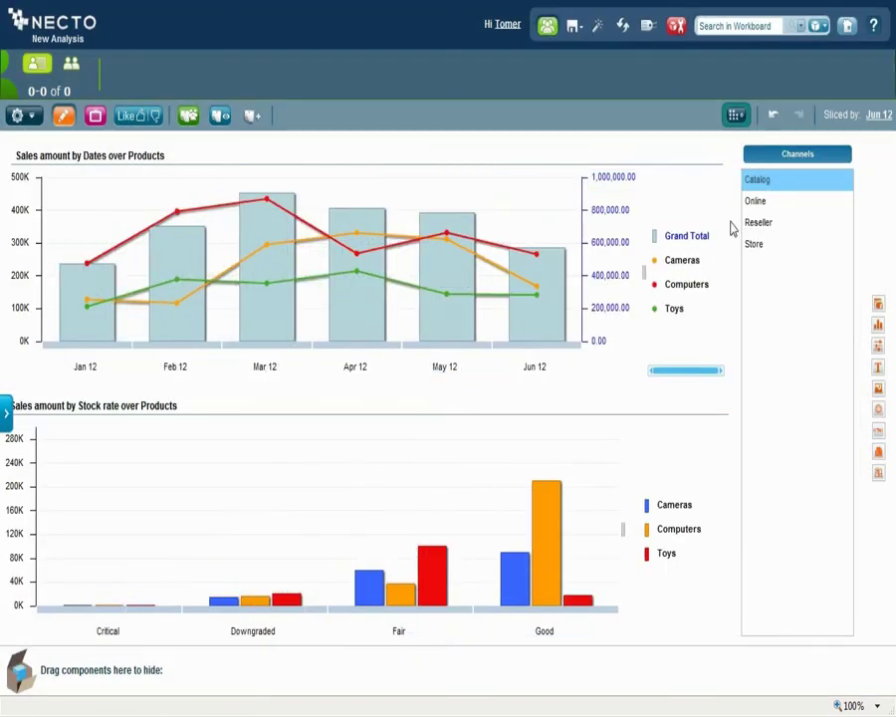
# Filter both charts by the Online channel and switch the filter to Reseller.
pyautogui.click(755, 201)
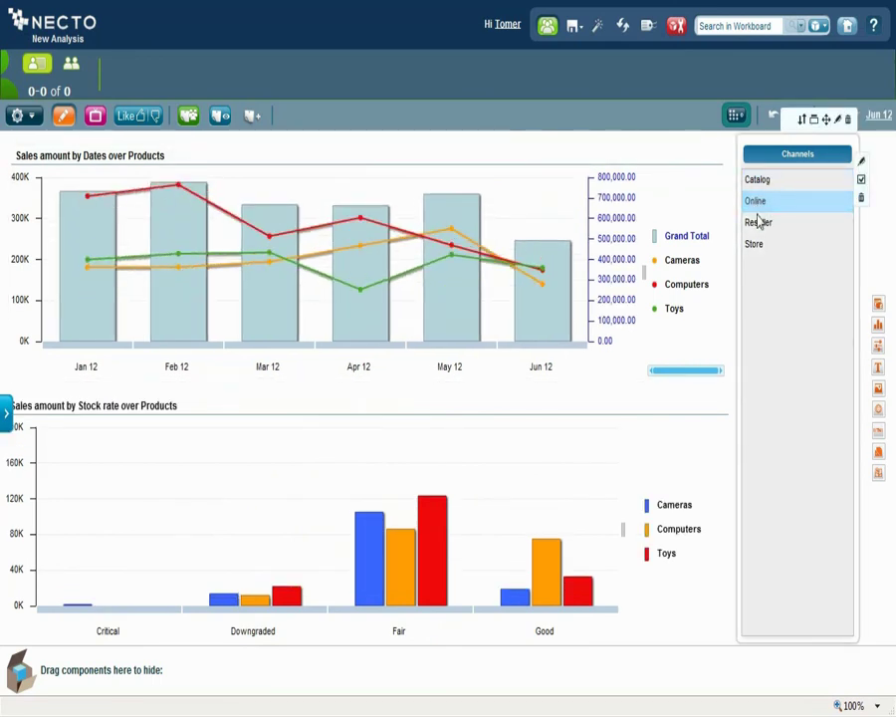
pyautogui.click(758, 222)
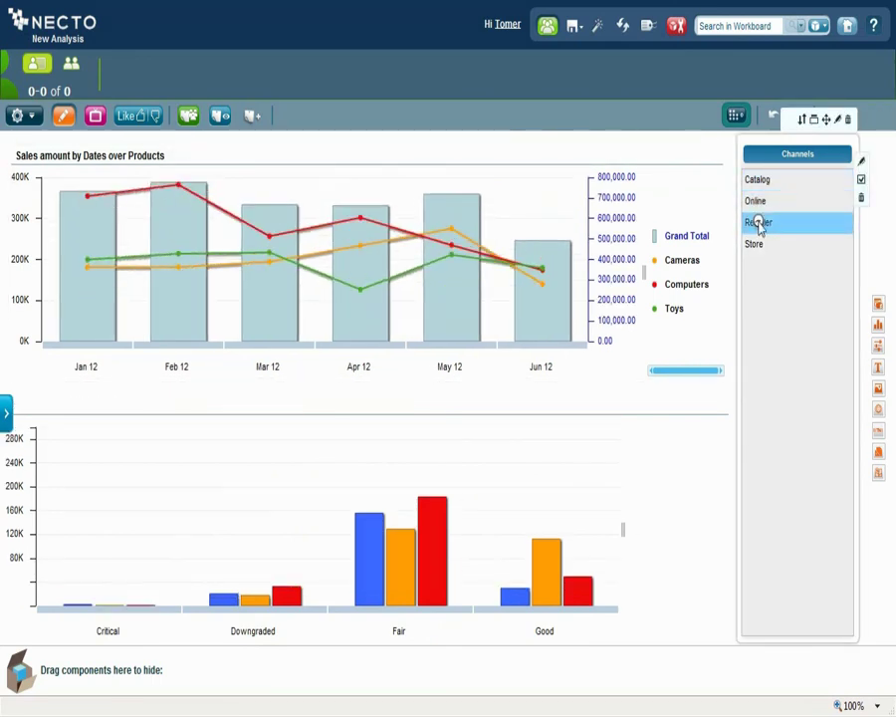
# Add a Geography list parameter to the navigation component with the members California, New York, Ontario, Texas and Washington.
pyautogui.click(839, 119)
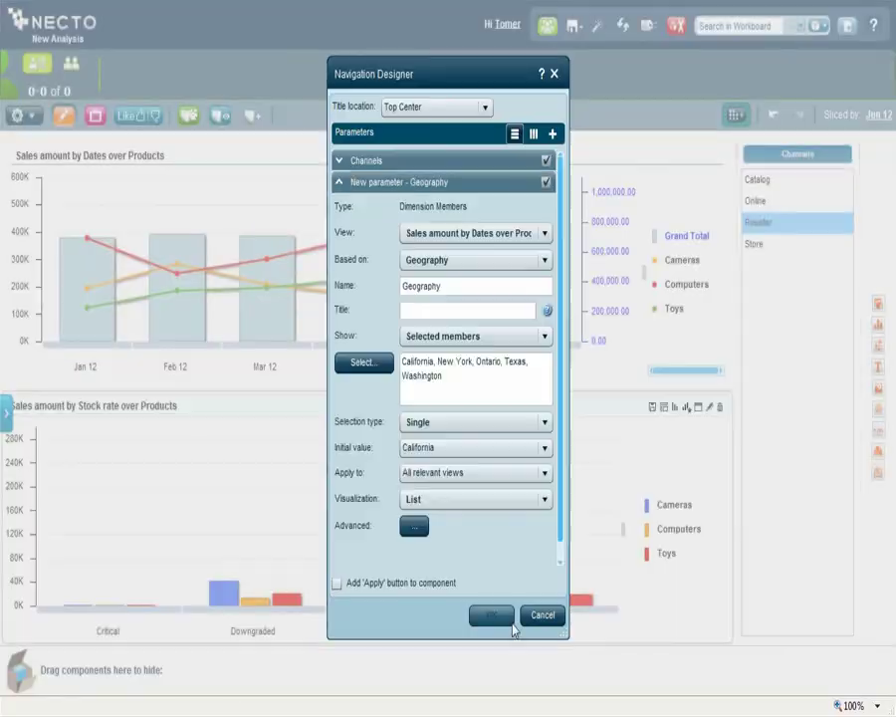
pyautogui.click(497, 613)
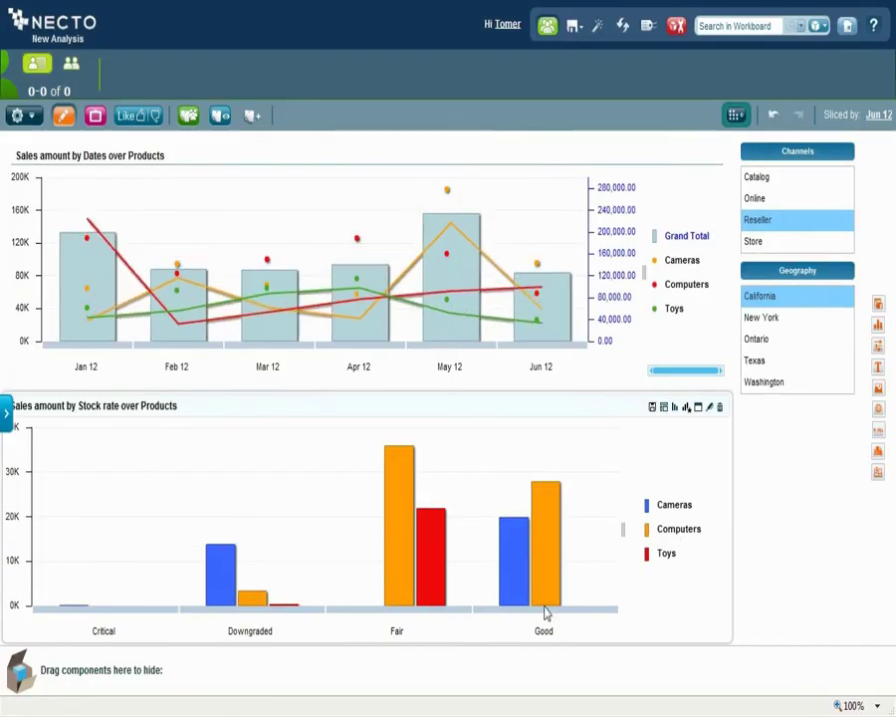